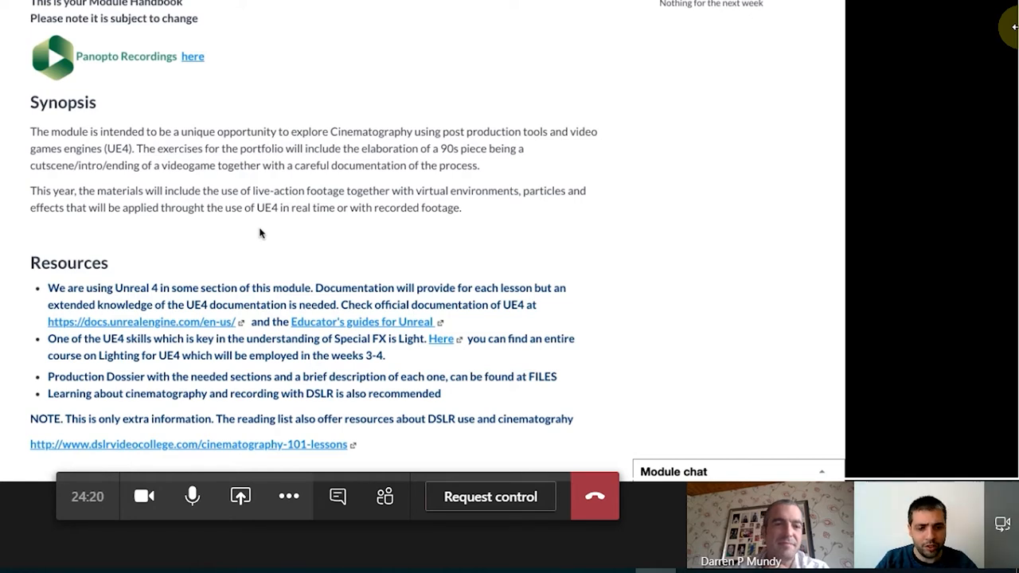
scroll(261, 232, "down", 3)
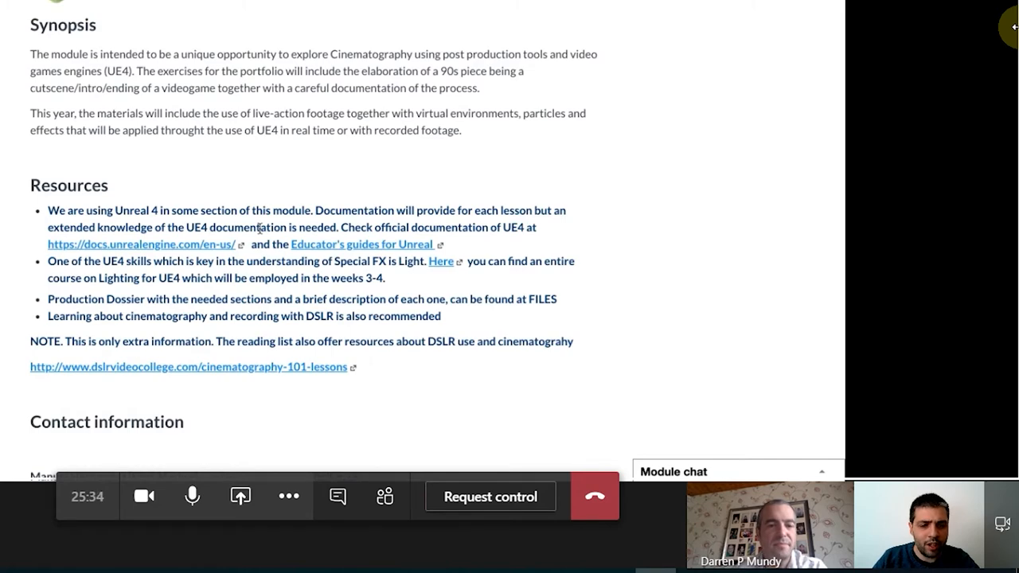
scroll(259, 229, "up", 3)
scroll(259, 229, "up", 3)
scroll(259, 229, "up", 1)
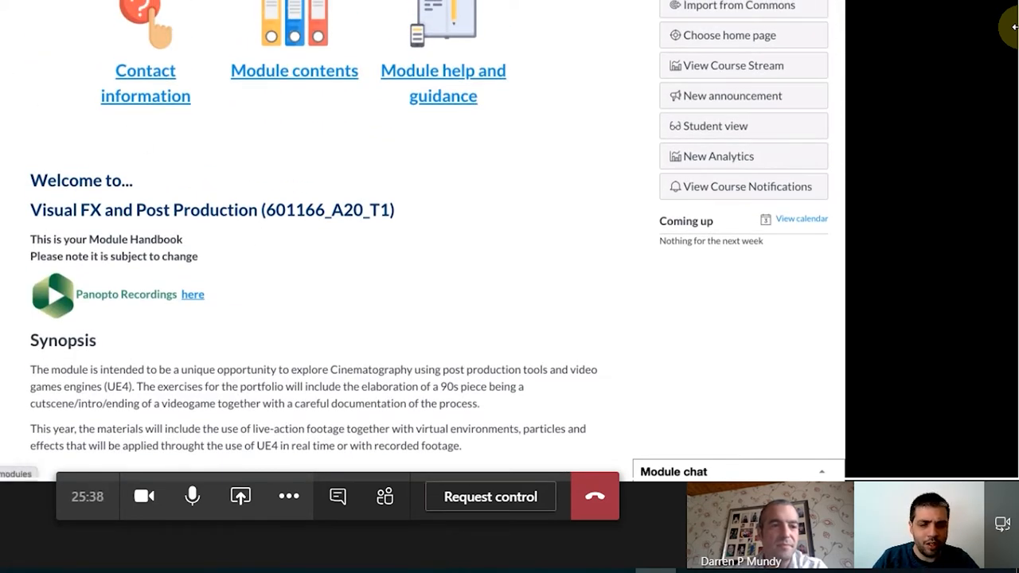
left_click(64, 11)
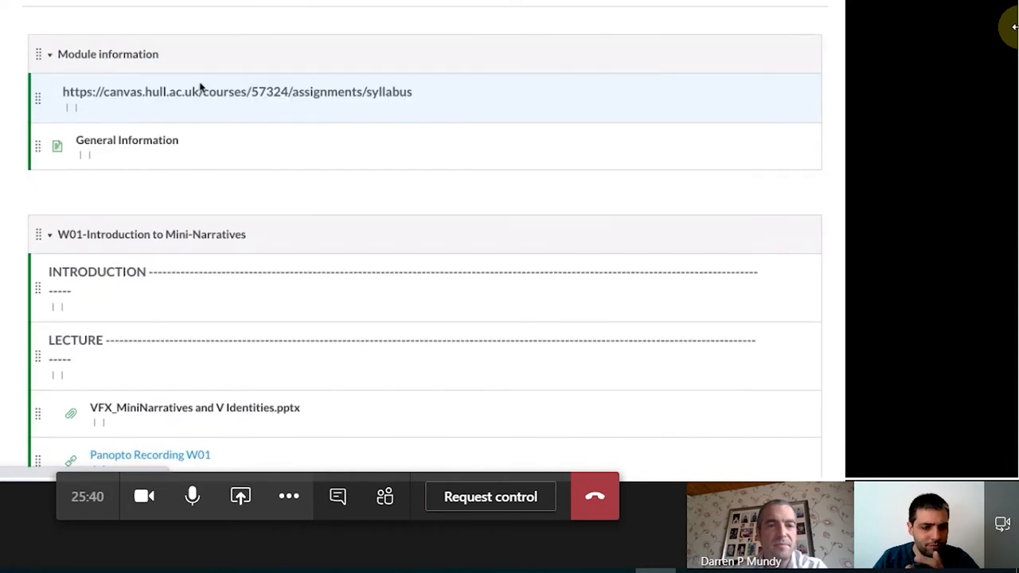
scroll(281, 218, "down", 3)
scroll(281, 219, "down", 5)
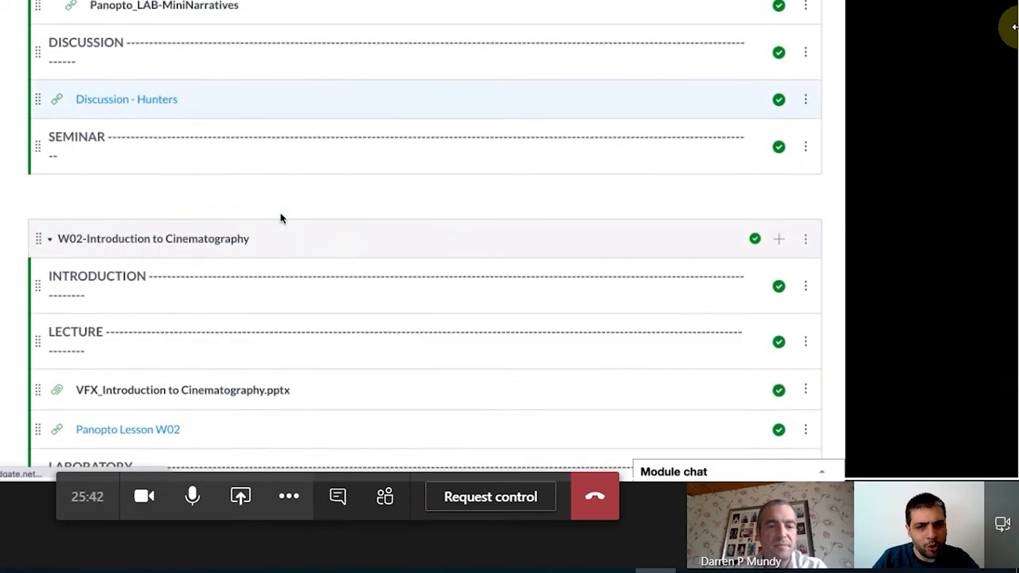
scroll(281, 218, "down", 4)
scroll(281, 218, "down", 5)
scroll(281, 218, "down", 2)
scroll(281, 218, "down", 1)
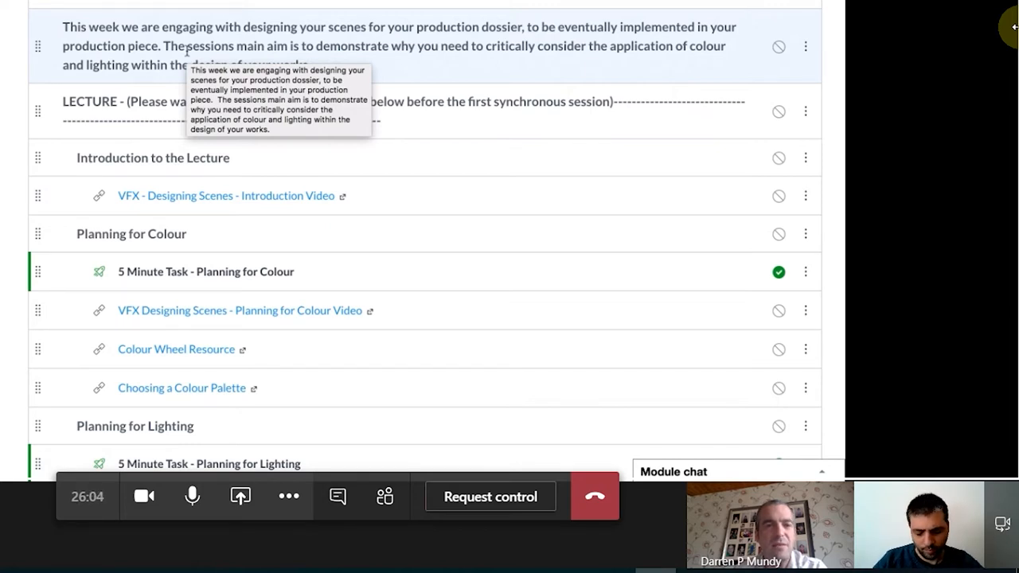
scroll(186, 49, "down", 2)
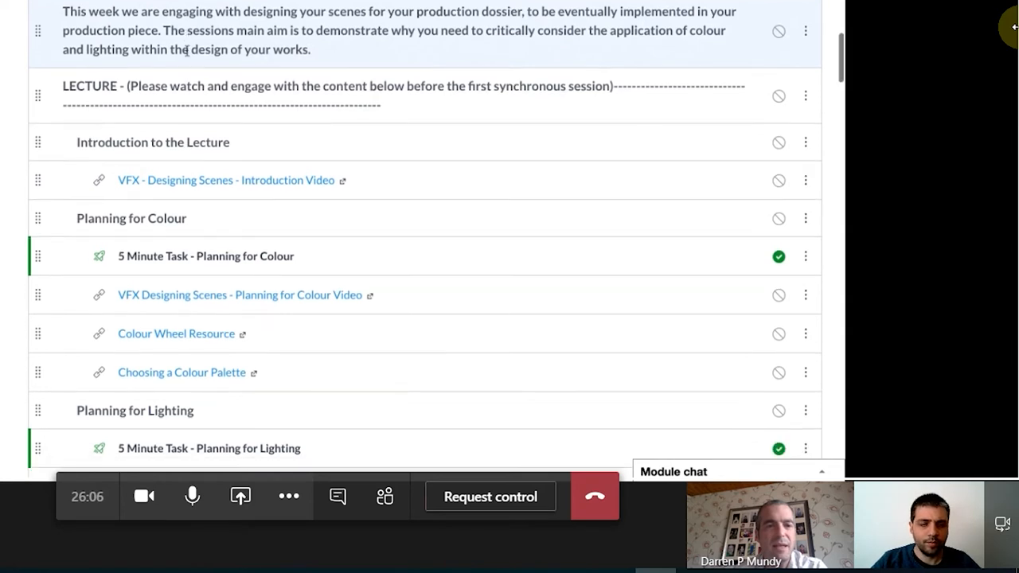
scroll(186, 49, "down", 2)
scroll(187, 49, "down", 2)
scroll(187, 49, "down", 1)
scroll(186, 49, "down", 1)
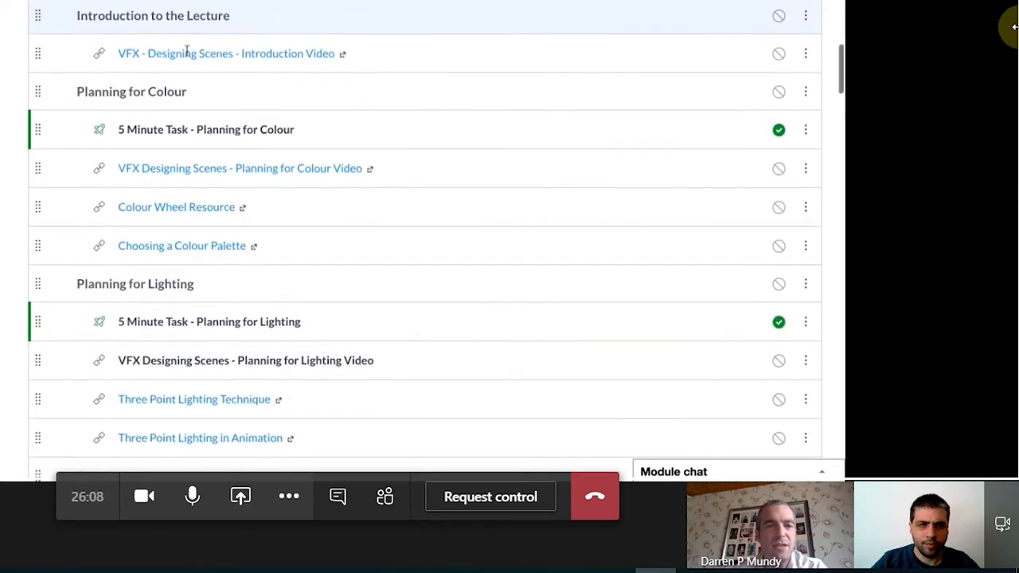
scroll(187, 50, "down", 1)
scroll(186, 49, "up", 1)
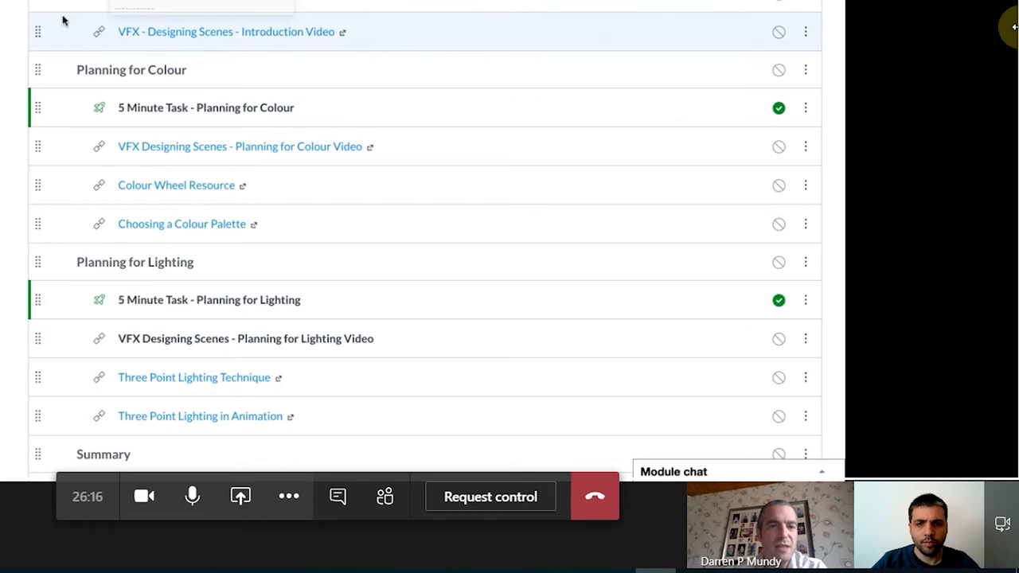
scroll(56, 223, "down", 2)
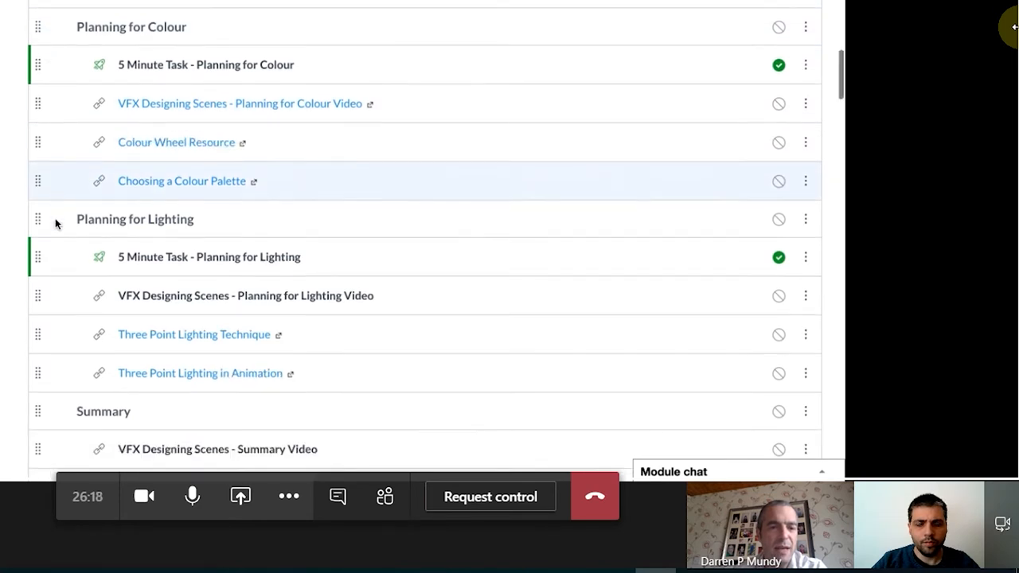
scroll(55, 224, "down", 1)
scroll(56, 223, "up", 1)
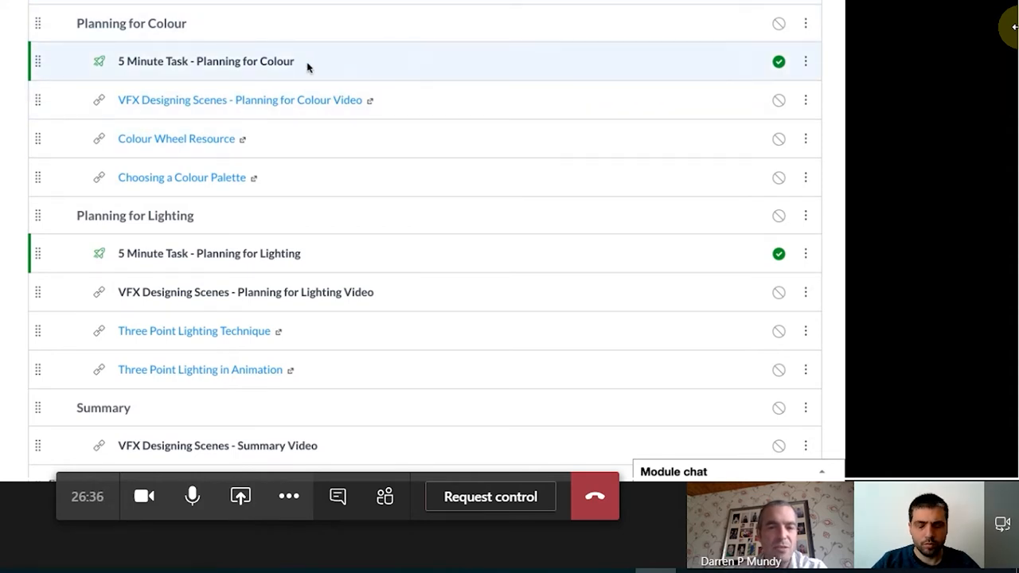
scroll(318, 120, "down", 2)
scroll(326, 159, "down", 3)
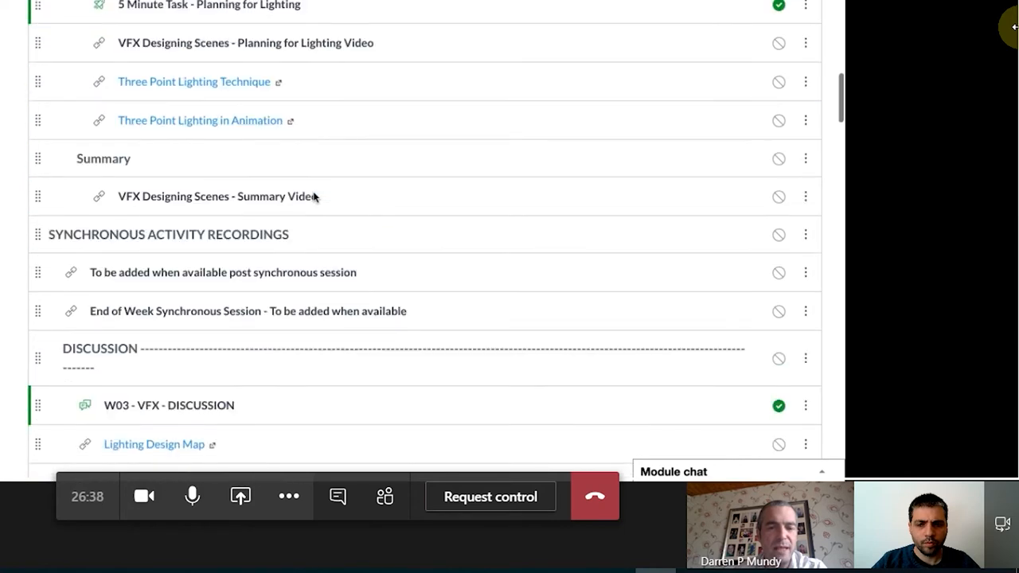
scroll(333, 173, "down", 1)
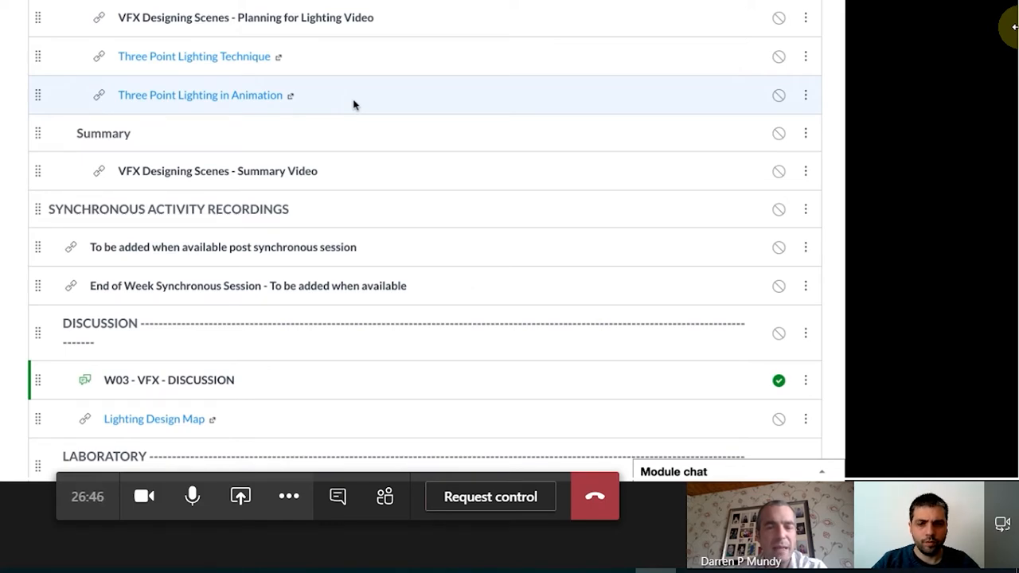
scroll(354, 104, "up", 3)
scroll(355, 105, "up", 3)
scroll(355, 104, "up", 2)
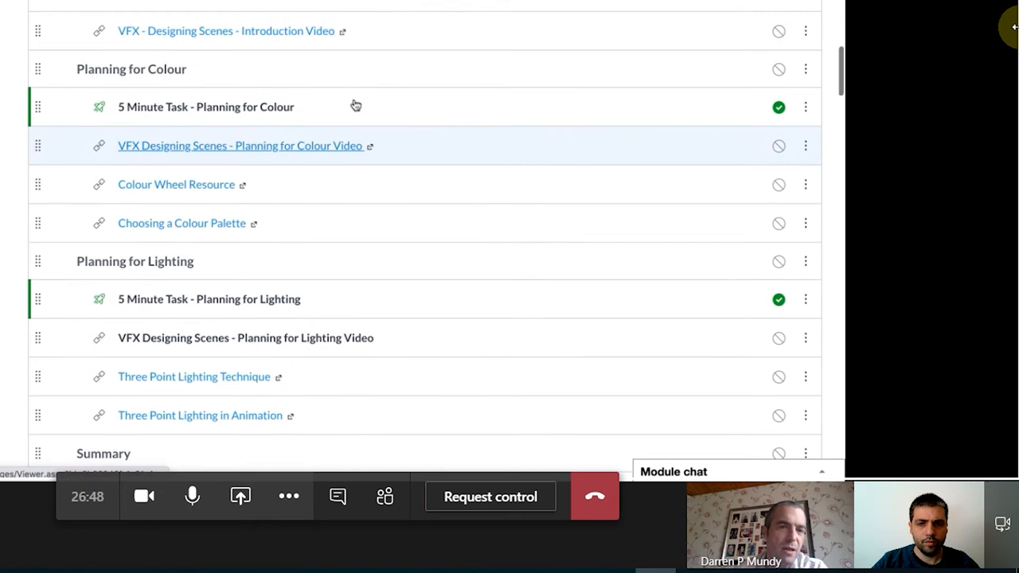
scroll(355, 104, "down", 3)
scroll(354, 104, "down", 3)
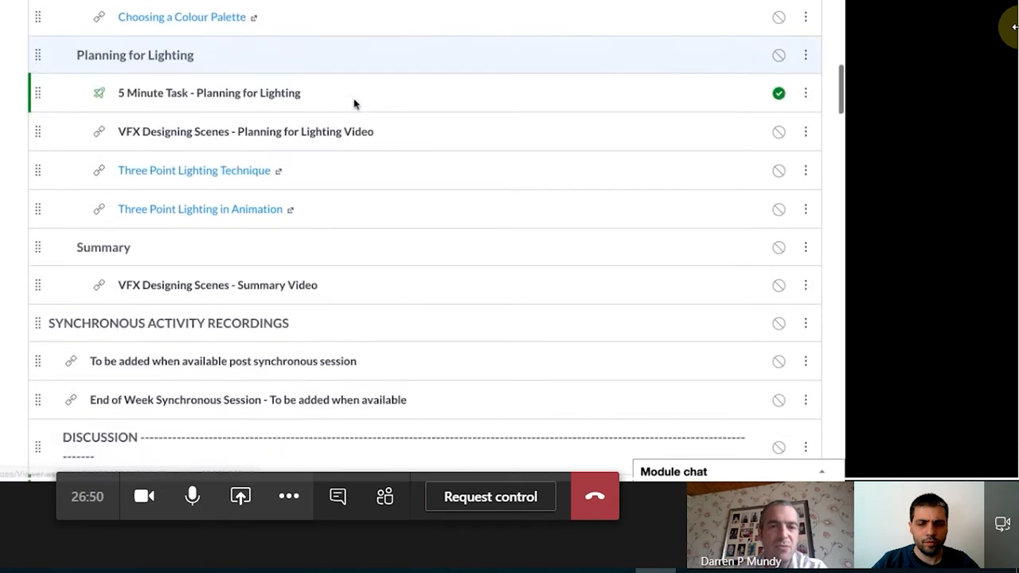
scroll(354, 105, "down", 3)
scroll(354, 104, "down", 2)
scroll(354, 105, "down", 1)
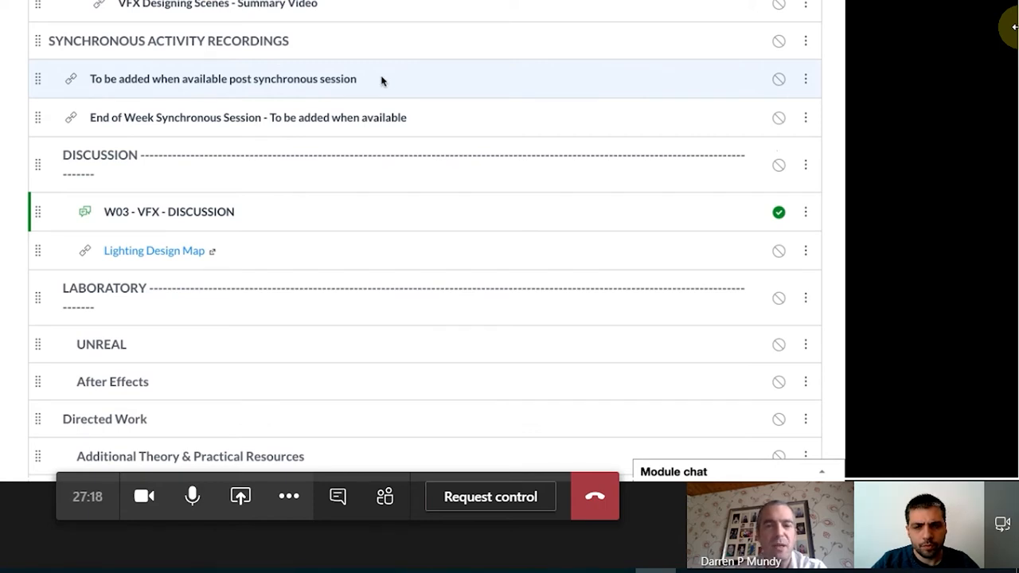
scroll(383, 79, "up", 2)
scroll(382, 78, "up", 1)
scroll(382, 79, "up", 3)
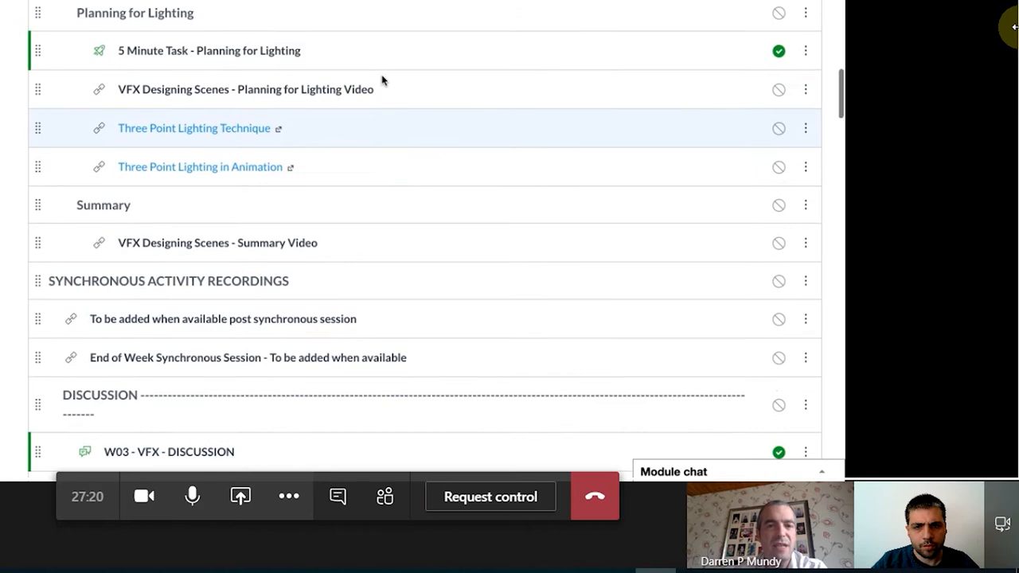
scroll(383, 79, "up", 3)
scroll(382, 79, "up", 2)
scroll(382, 79, "up", 2)
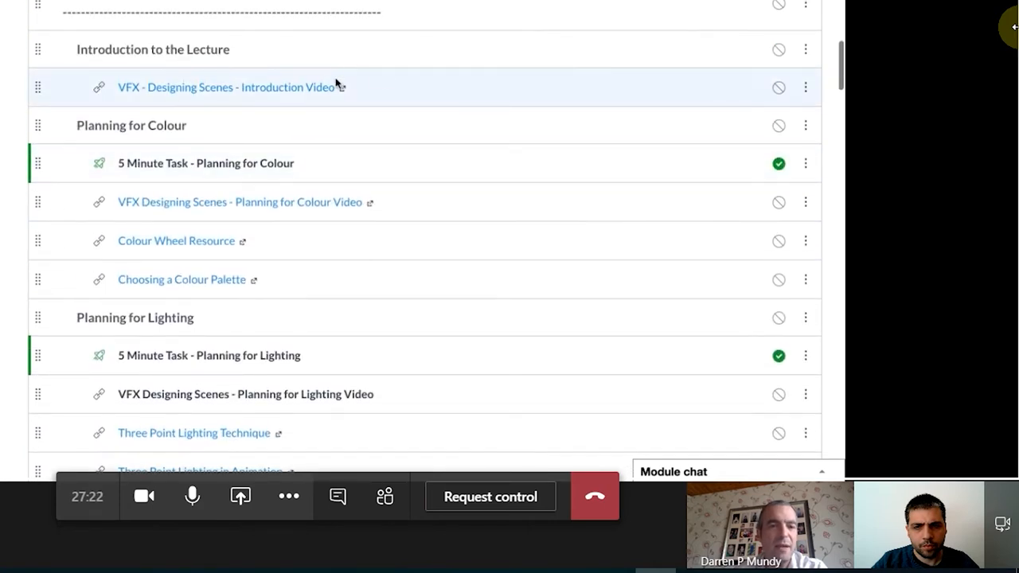
scroll(406, 127, "down", 3)
scroll(406, 127, "down", 2)
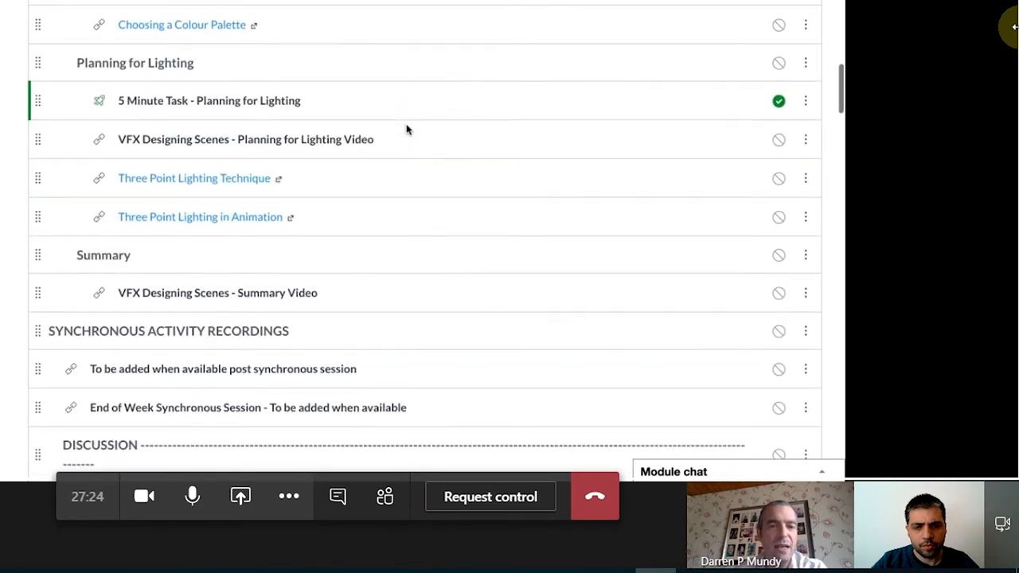
scroll(406, 128, "down", 1)
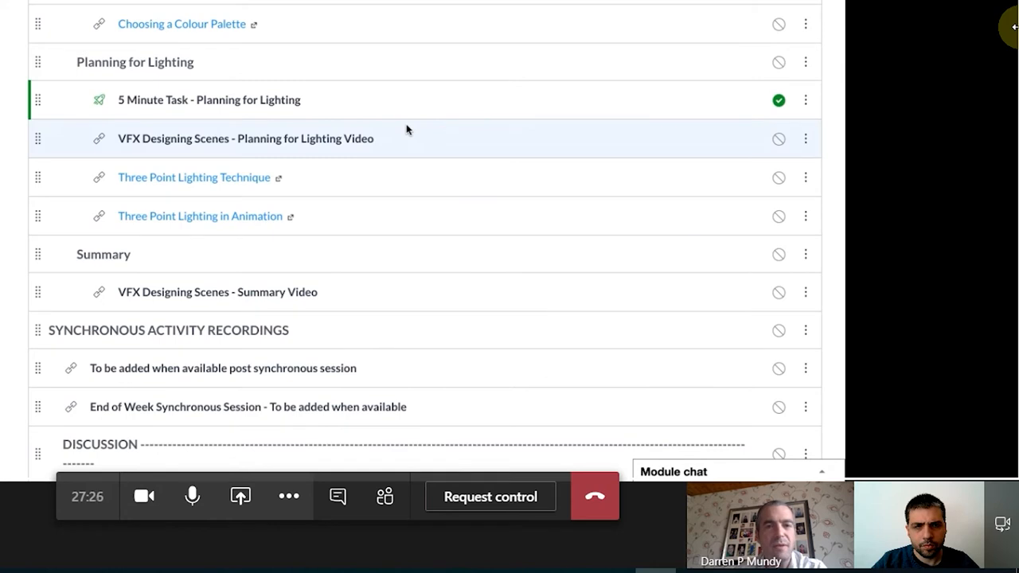
scroll(406, 128, "down", 1)
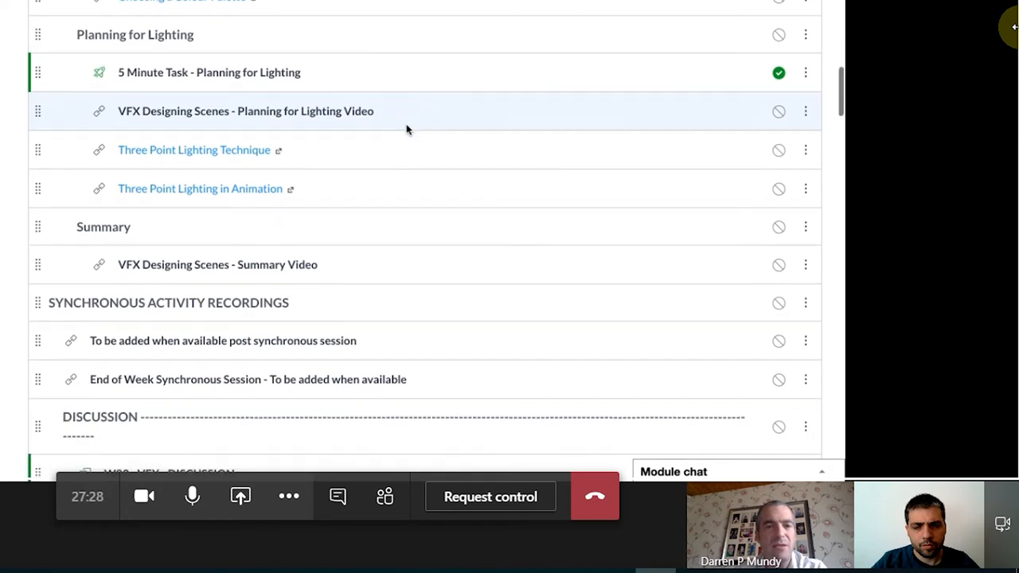
scroll(407, 127, "down", 1)
scroll(406, 128, "down", 1)
scroll(406, 128, "down", 1)
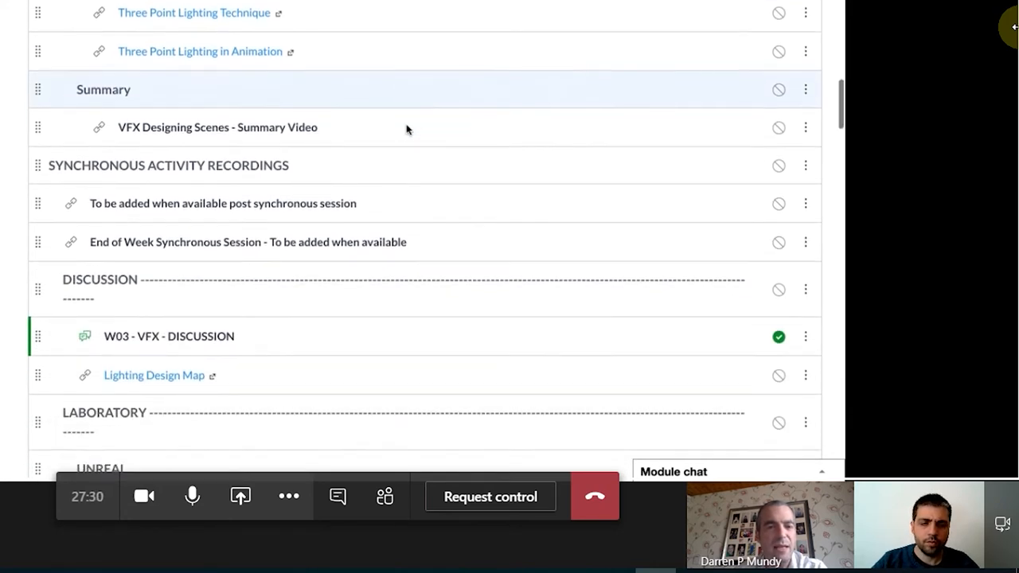
scroll(406, 127, "down", 2)
scroll(406, 128, "down", 1)
scroll(406, 127, "down", 1)
scroll(406, 127, "down", 1)
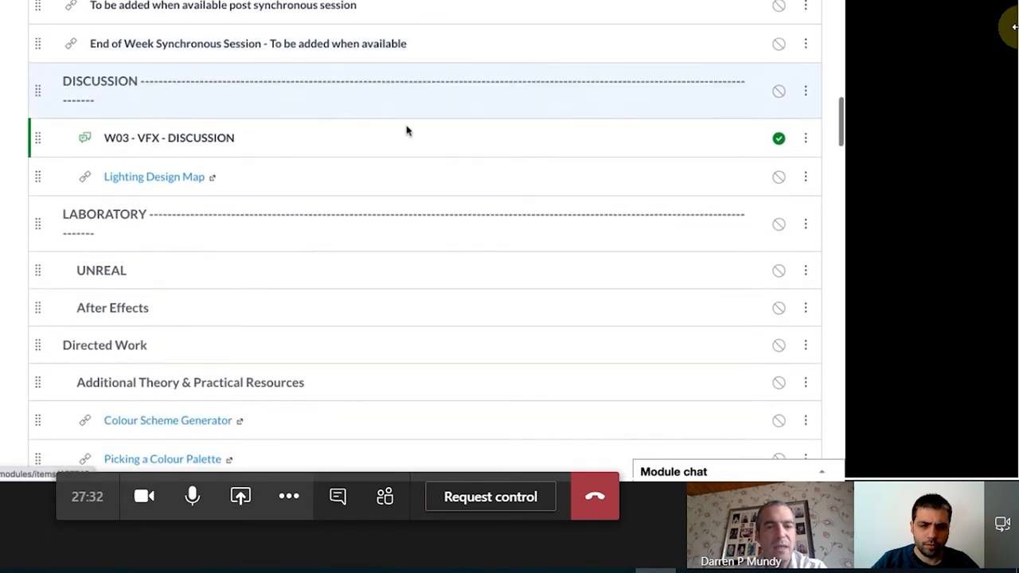
scroll(406, 127, "down", 1)
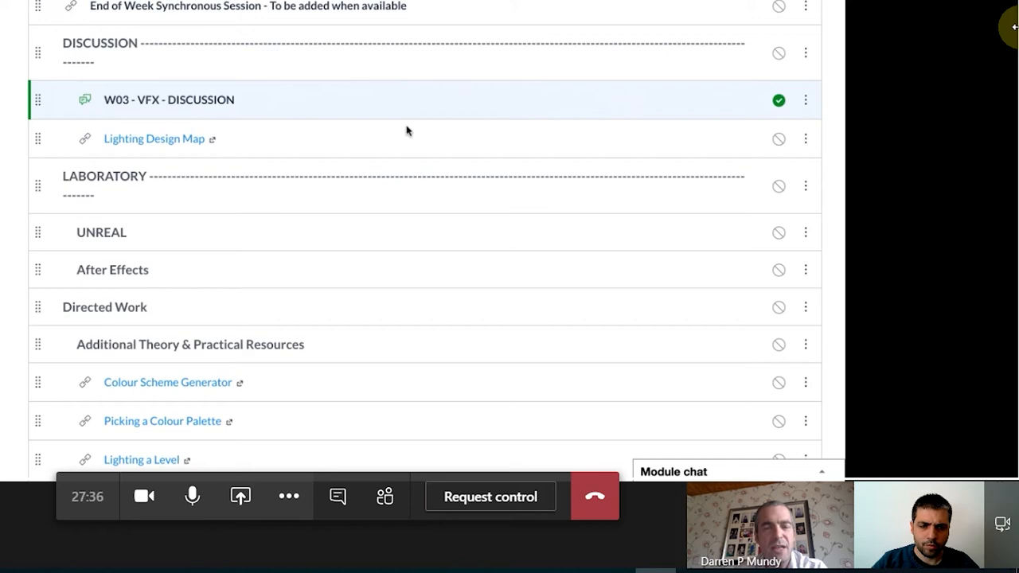
scroll(407, 129, "up", 1)
scroll(407, 130, "up", 3)
scroll(407, 129, "up", 3)
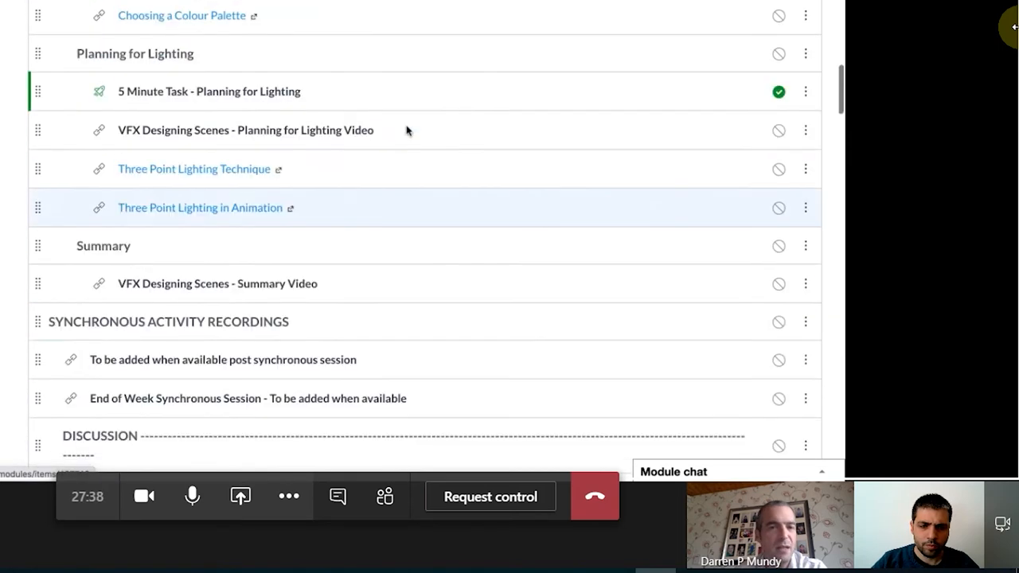
scroll(407, 130, "up", 3)
scroll(407, 130, "down", 3)
scroll(407, 130, "down", 3)
scroll(407, 130, "down", 3)
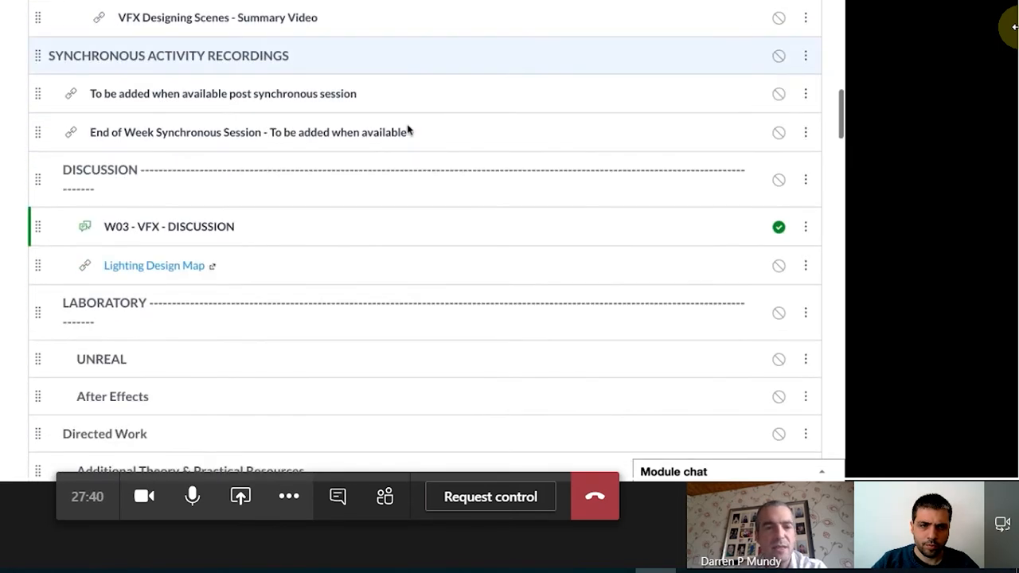
scroll(407, 130, "down", 2)
scroll(407, 130, "down", 2)
scroll(406, 130, "down", 2)
scroll(407, 130, "down", 1)
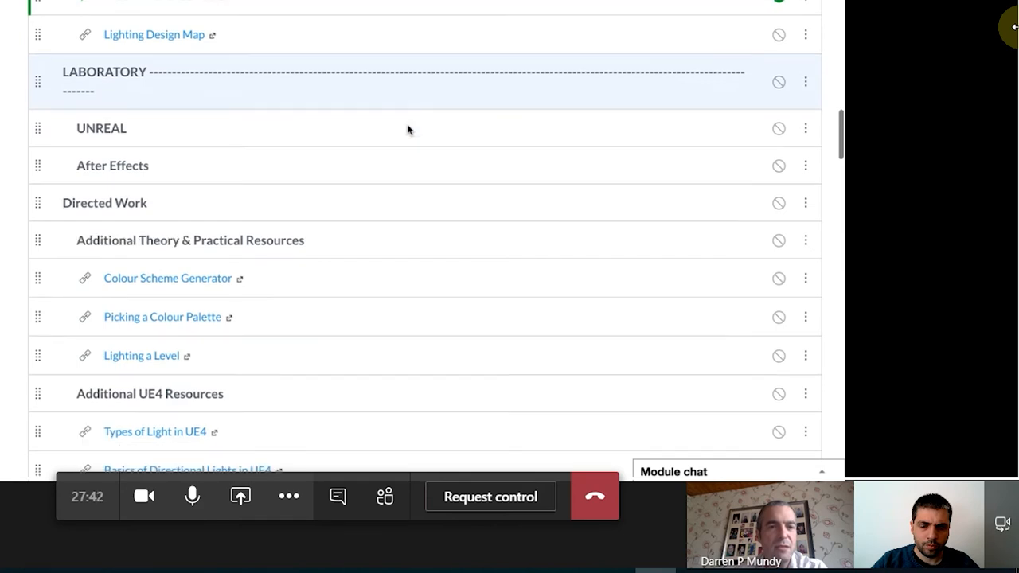
scroll(391, 99, "down", 1)
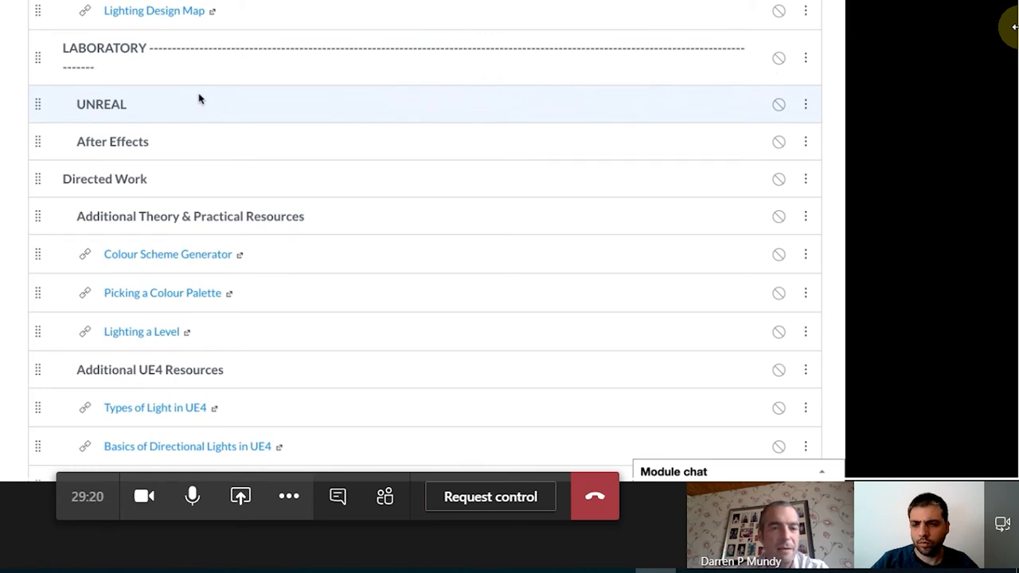
scroll(200, 98, "up", 5)
scroll(199, 98, "up", 3)
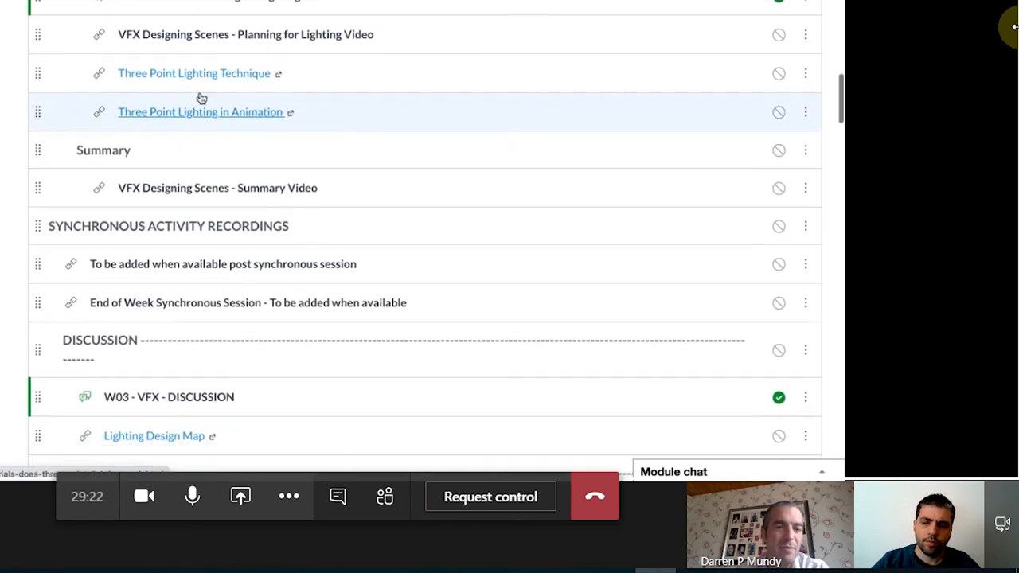
scroll(200, 99, "down", 2)
scroll(239, 159, "down", 1)
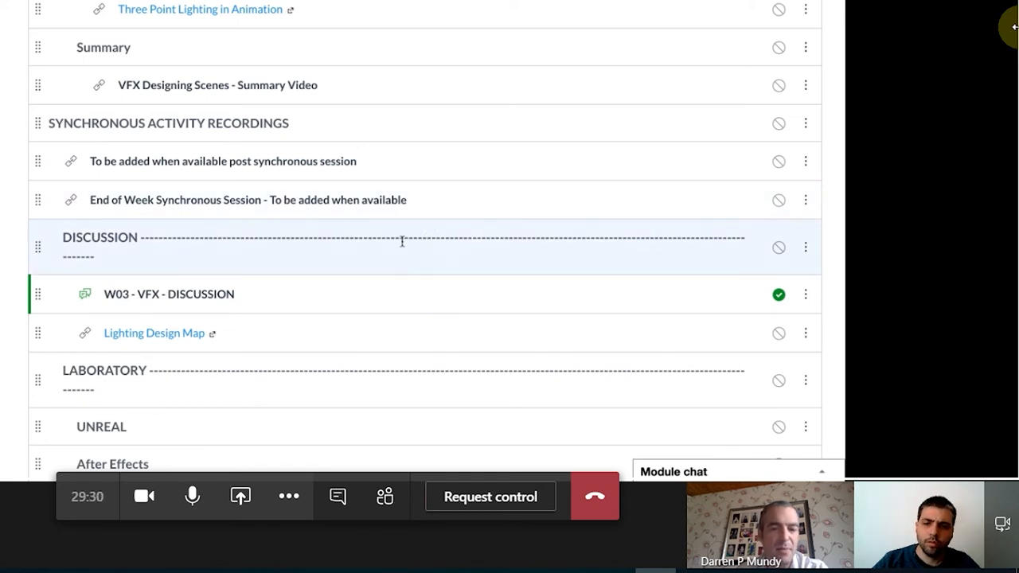
scroll(402, 241, "down", 2)
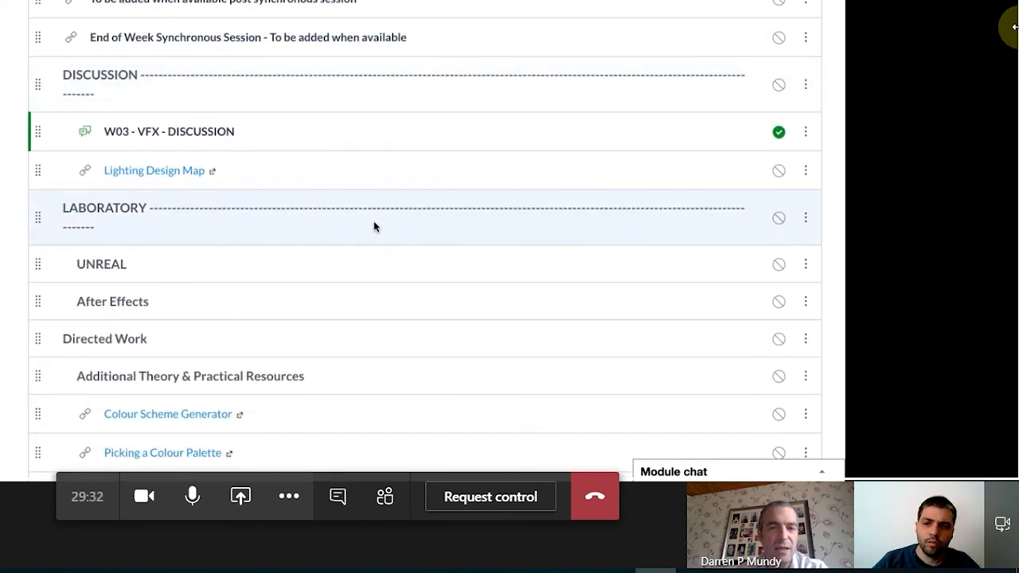
scroll(376, 227, "down", 1)
scroll(376, 226, "up", 1)
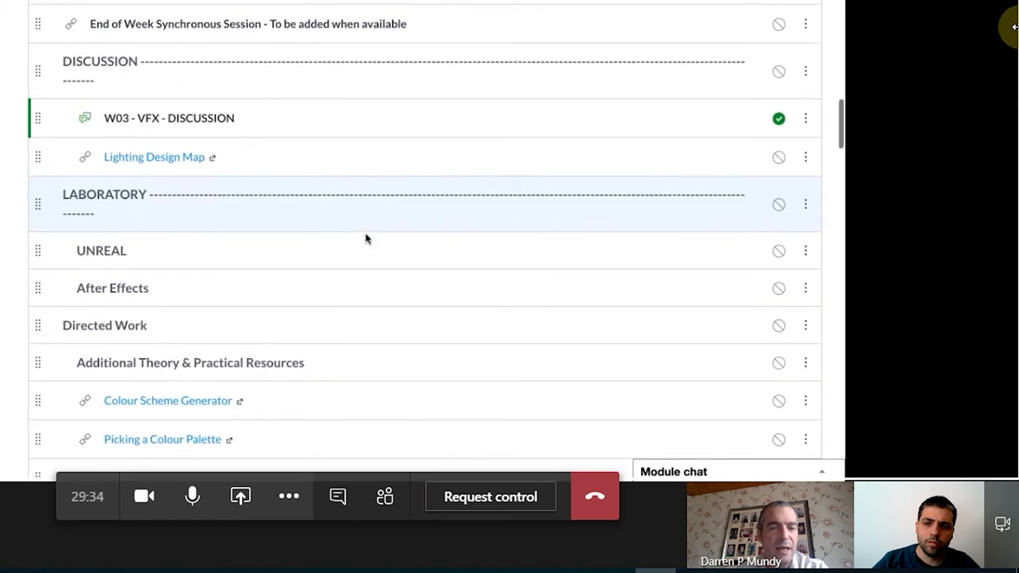
scroll(391, 140, "up", 1)
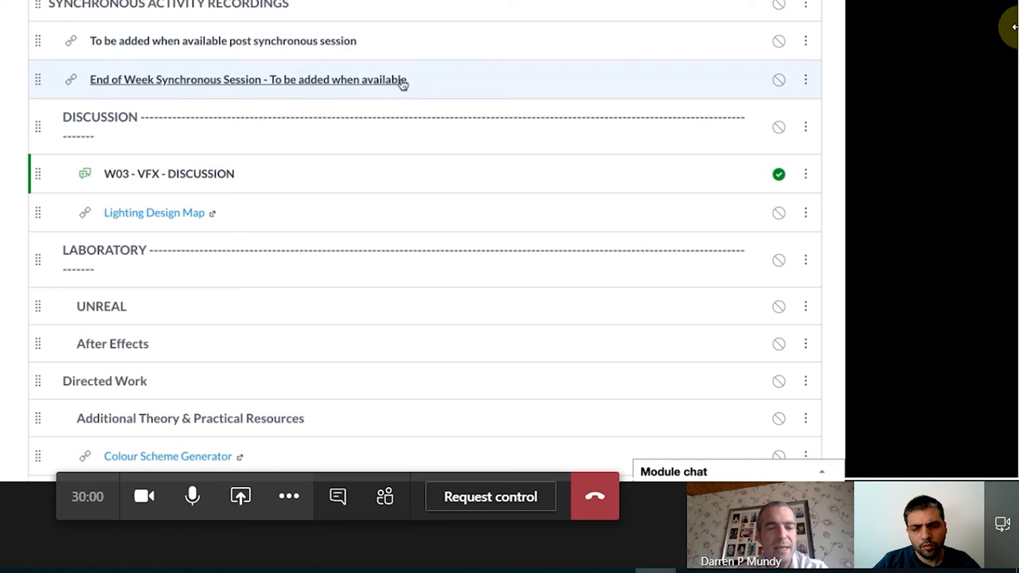
scroll(410, 83, "down", 4)
scroll(403, 85, "down", 4)
scroll(403, 85, "down", 1)
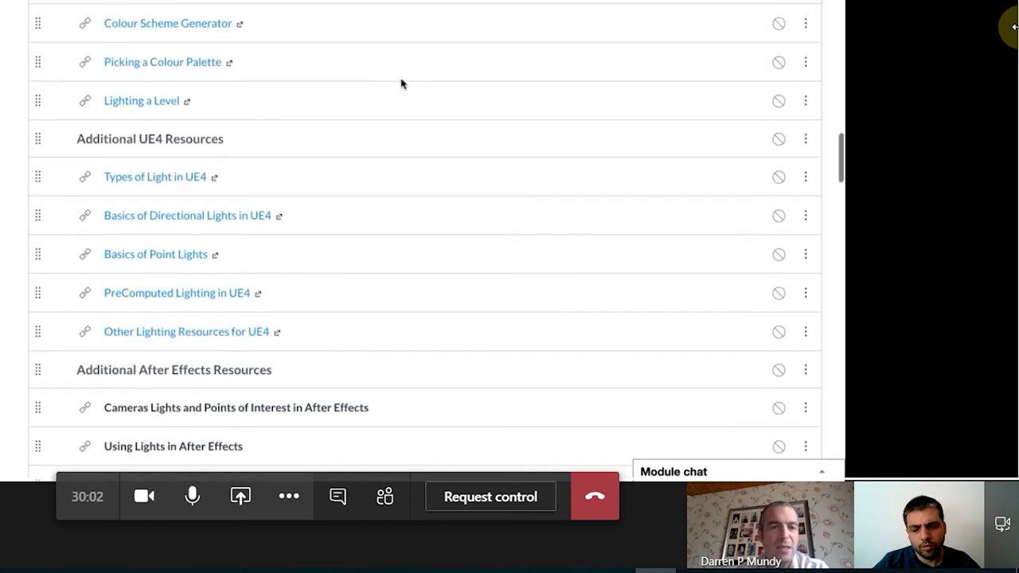
scroll(401, 84, "up", 3)
scroll(401, 83, "up", 2)
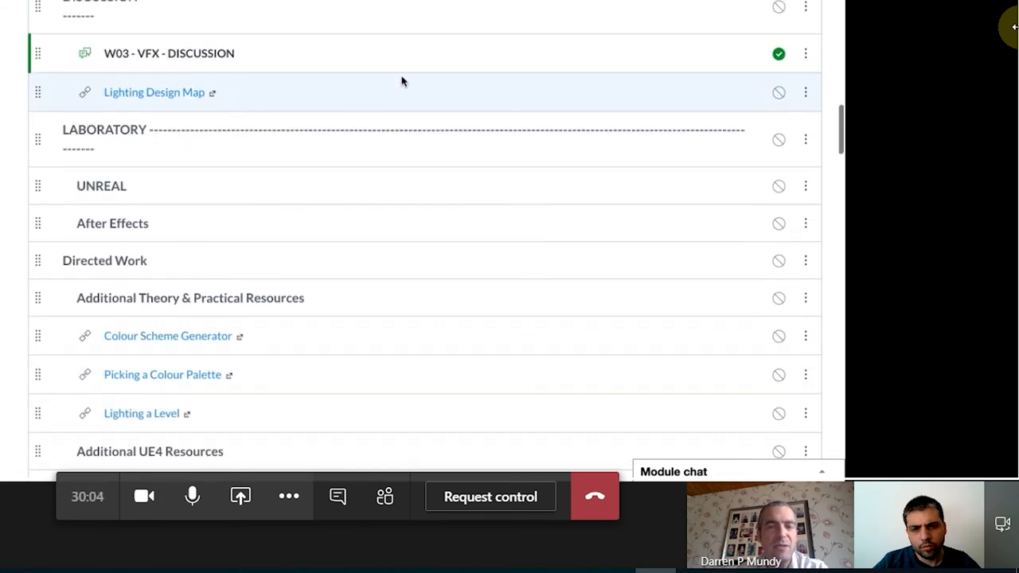
scroll(401, 83, "up", 3)
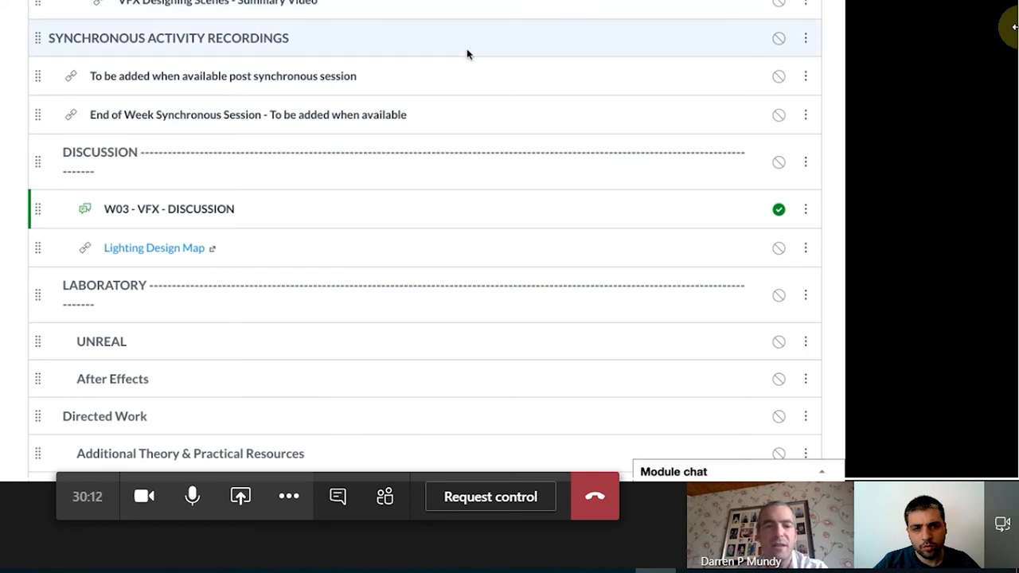
scroll(444, 111, "down", 2)
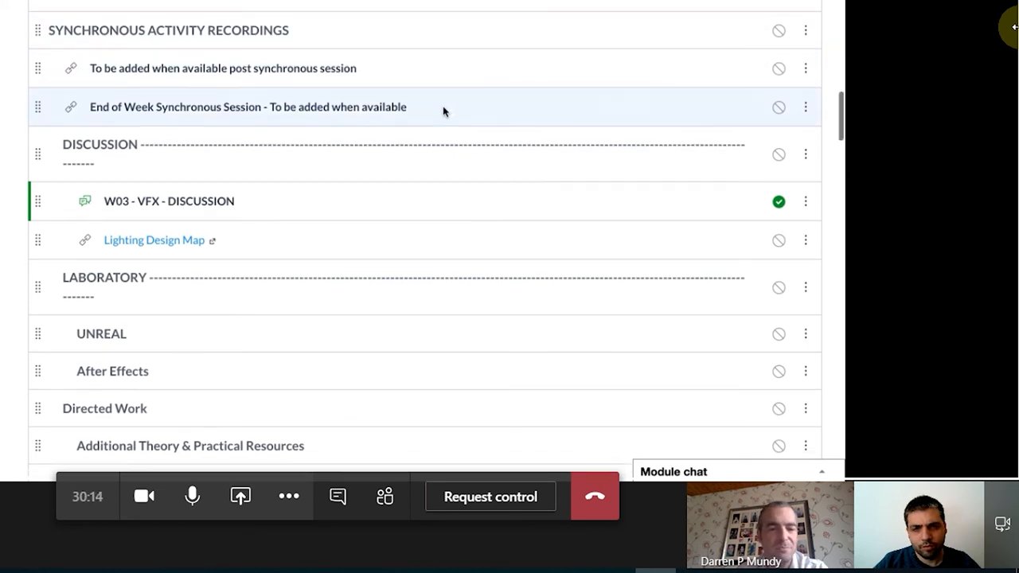
scroll(444, 112, "down", 4)
scroll(379, 105, "down", 2)
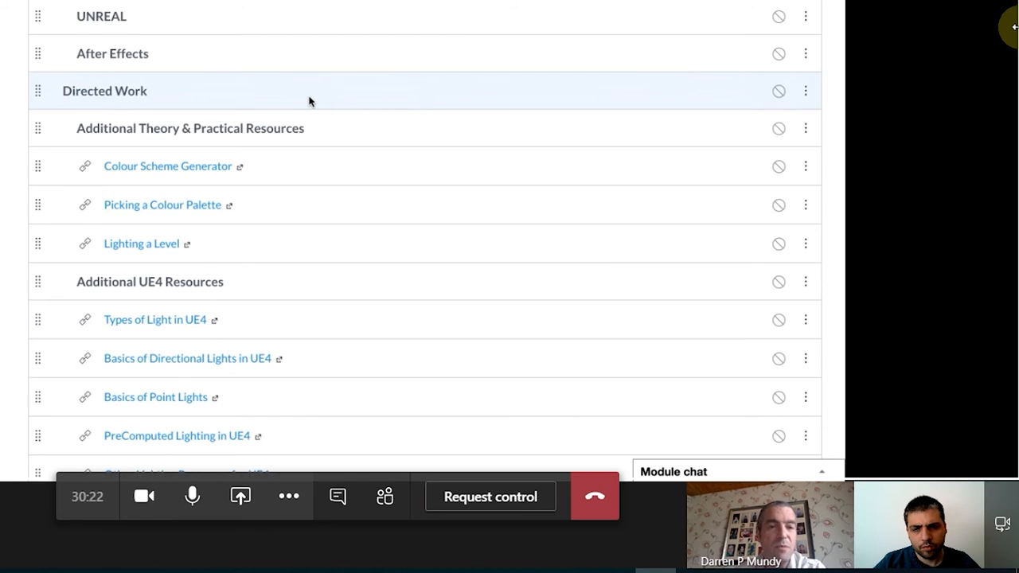
scroll(310, 100, "up", 3)
scroll(310, 101, "up", 3)
scroll(310, 100, "up", 3)
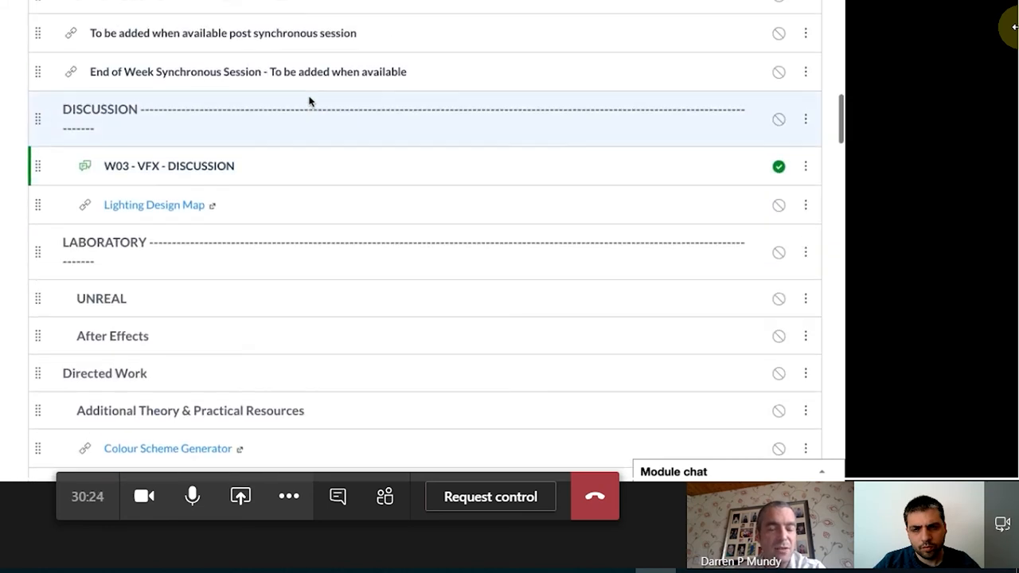
scroll(310, 100, "up", 2)
scroll(310, 100, "up", 1)
scroll(310, 101, "up", 2)
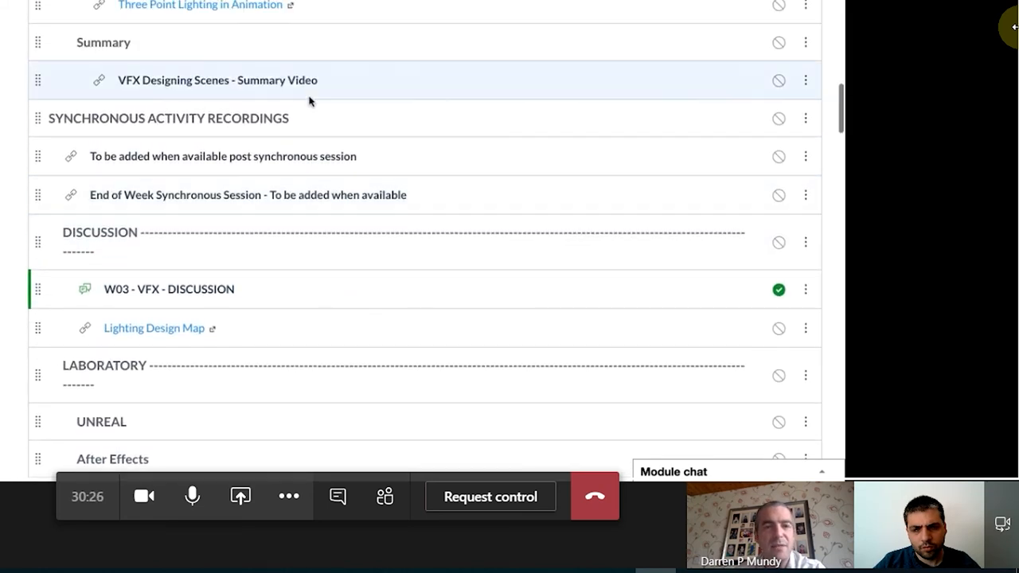
scroll(310, 101, "up", 2)
scroll(310, 100, "up", 2)
scroll(310, 100, "up", 2)
scroll(309, 101, "up", 3)
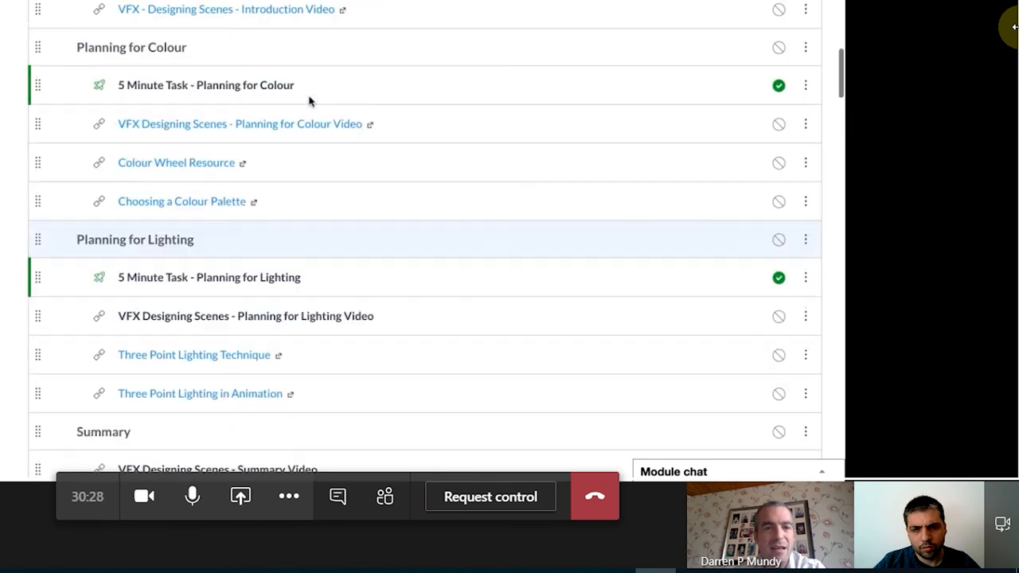
scroll(310, 100, "up", 1)
scroll(309, 100, "up", 1)
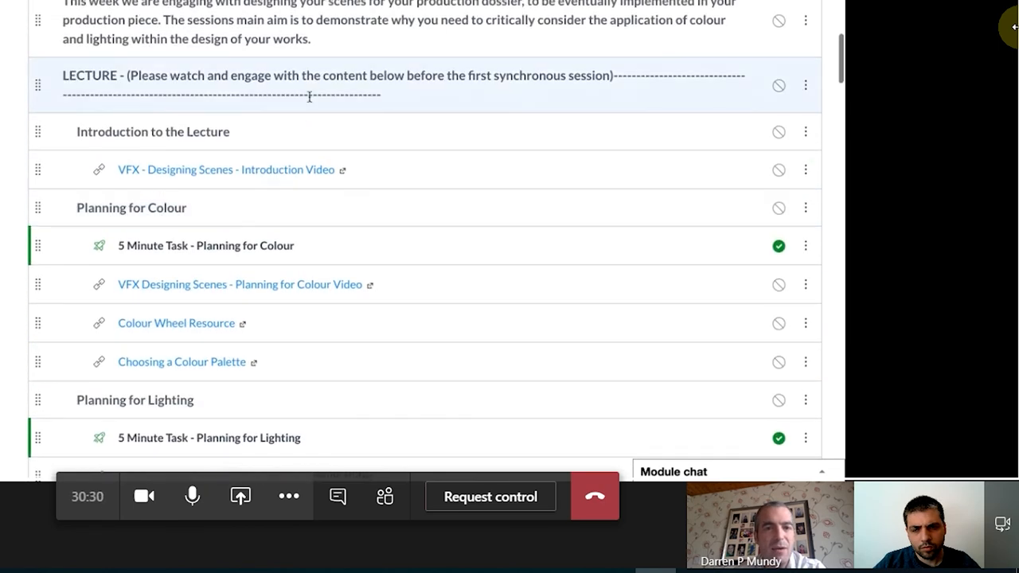
scroll(310, 100, "up", 1)
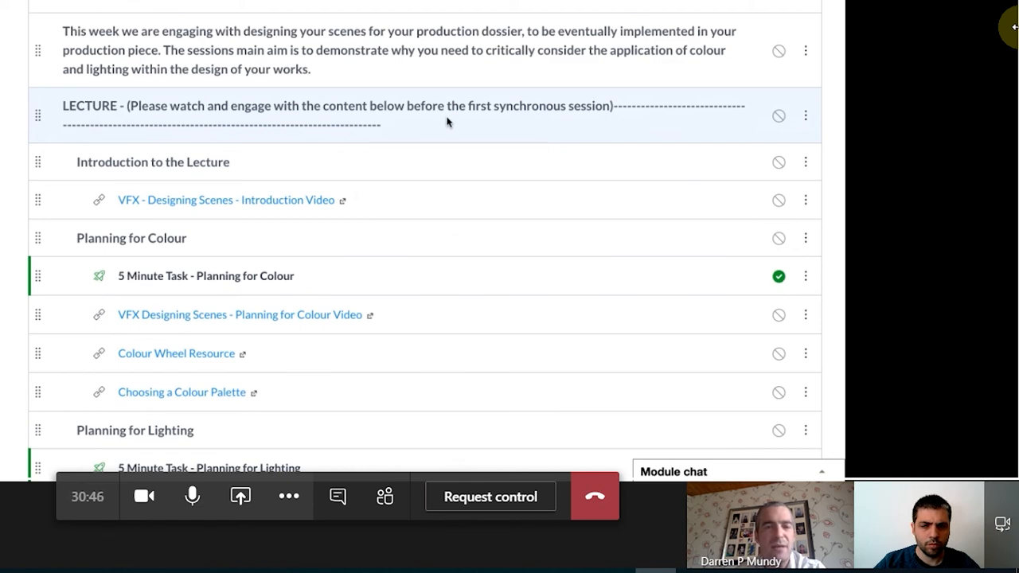
scroll(430, 118, "down", 4)
scroll(430, 118, "down", 4)
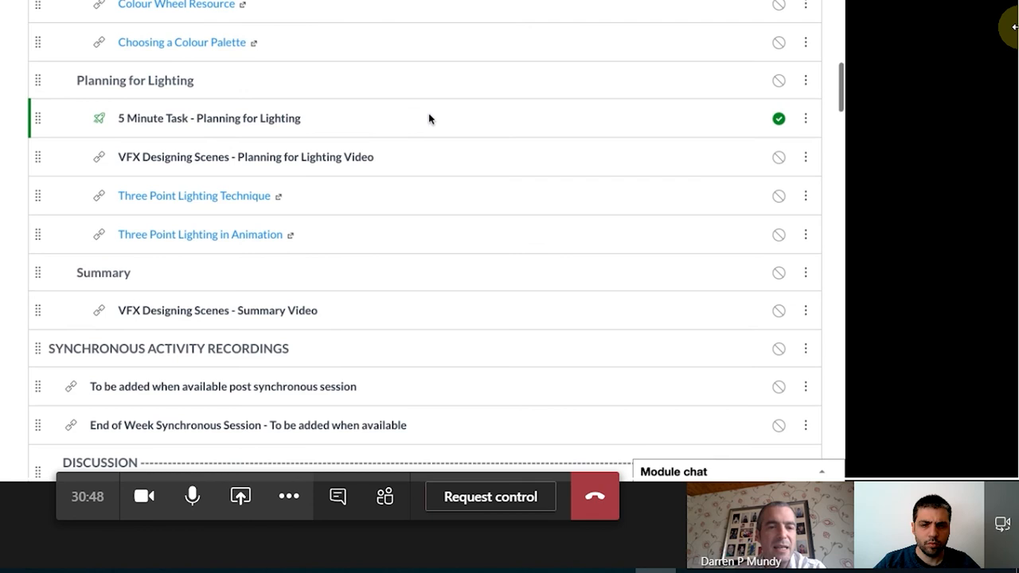
scroll(430, 118, "down", 4)
scroll(430, 118, "down", 3)
scroll(398, 167, "down", 2)
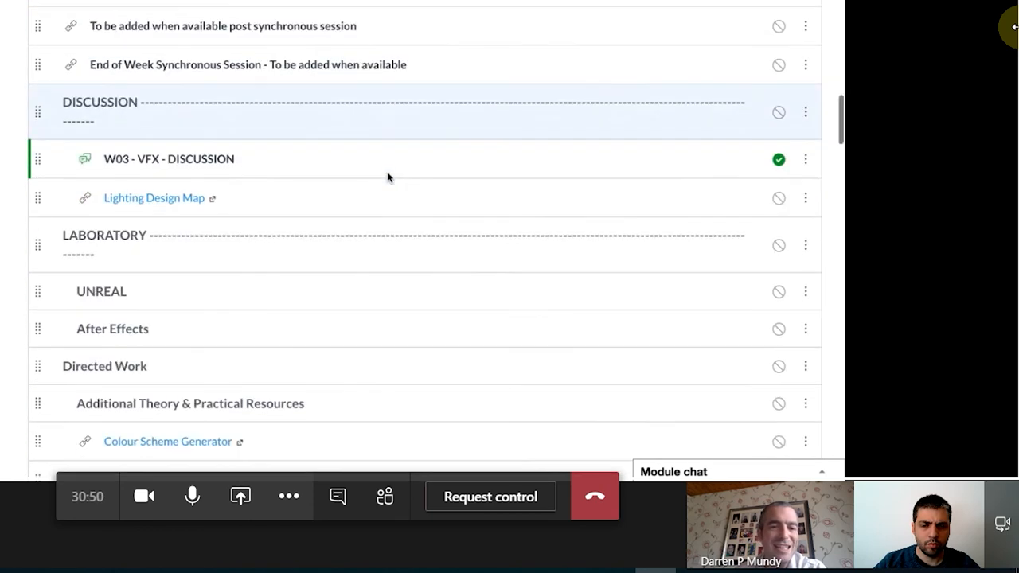
scroll(390, 175, "down", 3)
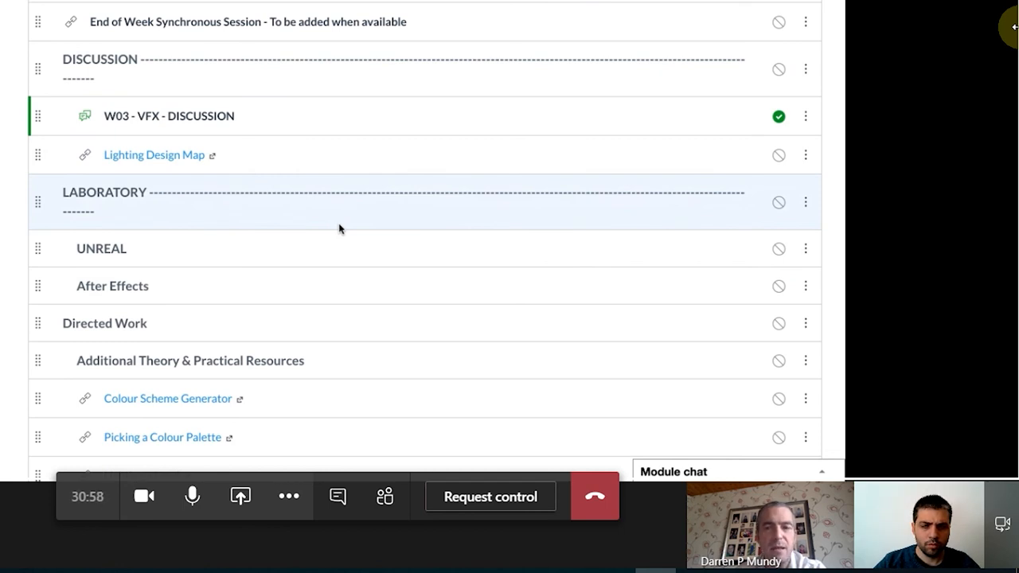
scroll(339, 229, "down", 3)
scroll(339, 229, "down", 2)
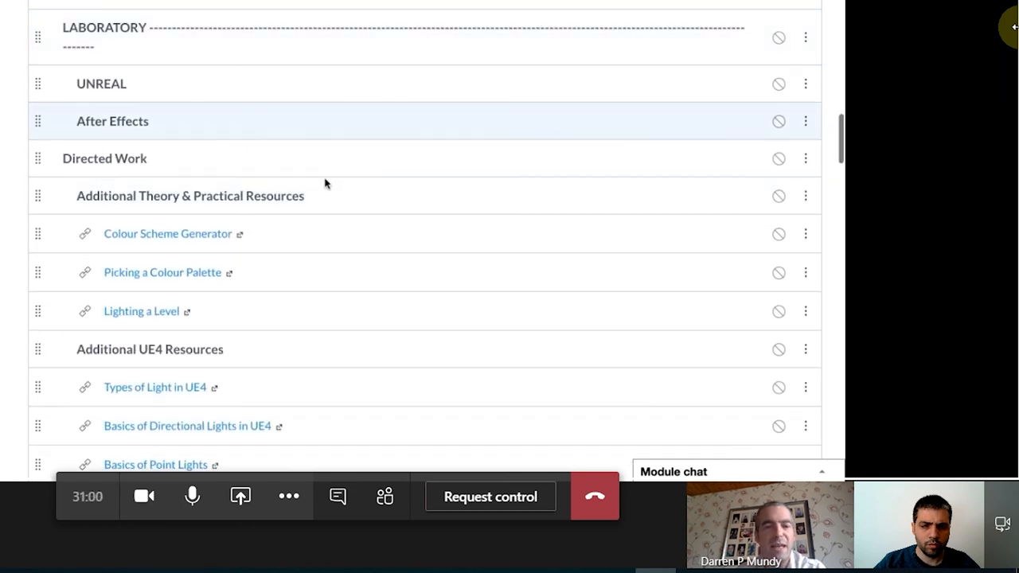
scroll(343, 207, "down", 1)
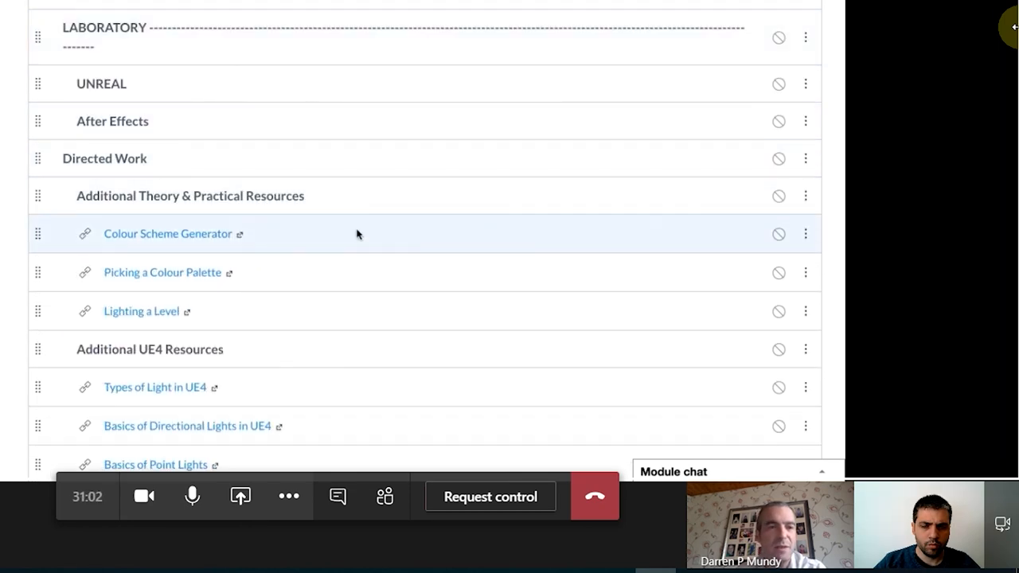
scroll(319, 207, "up", 1)
scroll(318, 207, "up", 5)
scroll(319, 211, "up", 5)
scroll(319, 213, "up", 4)
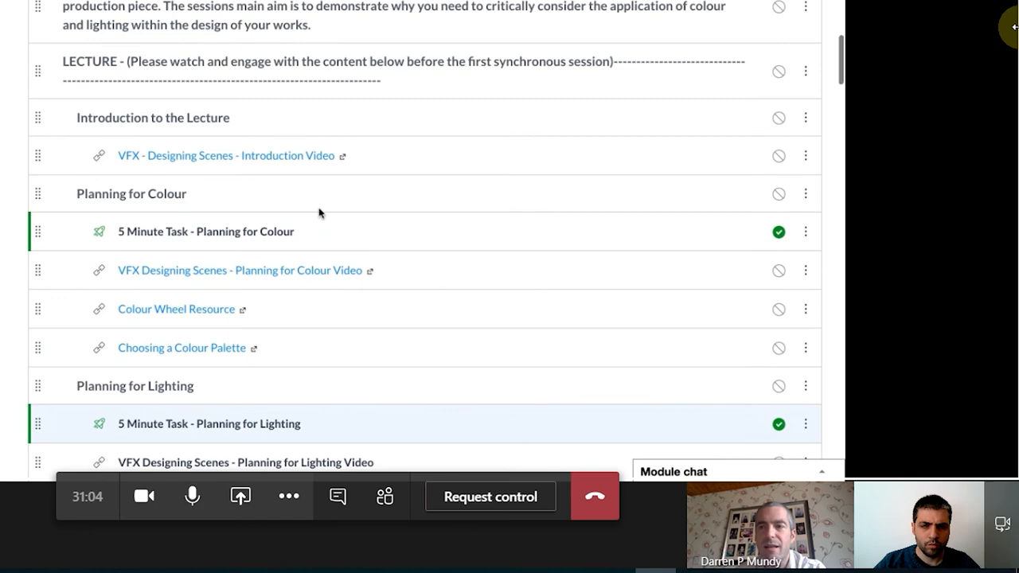
scroll(318, 212, "up", 6)
scroll(319, 213, "up", 3)
scroll(318, 213, "up", 1)
scroll(320, 213, "down", 5)
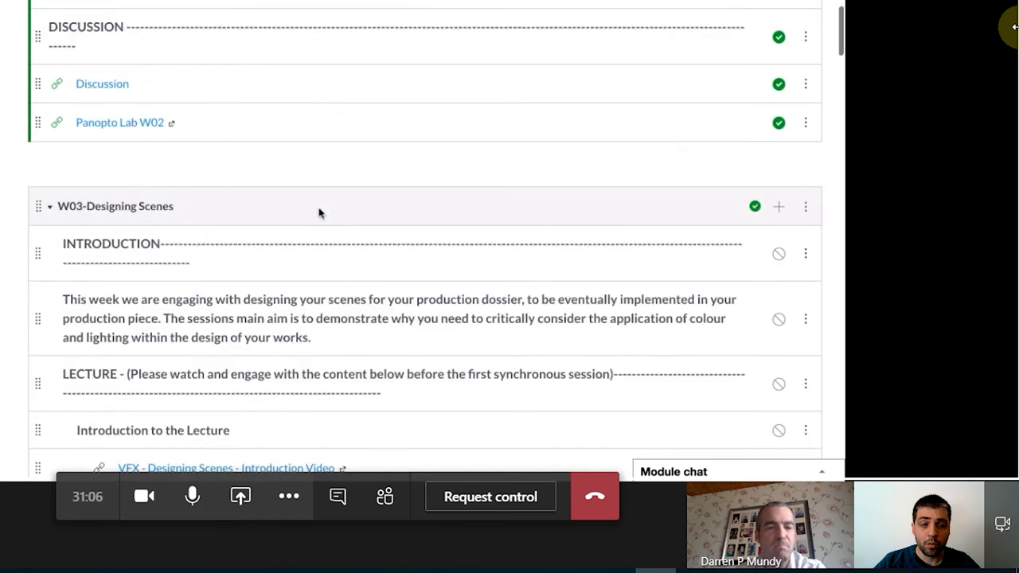
scroll(320, 212, "down", 4)
scroll(320, 213, "down", 1)
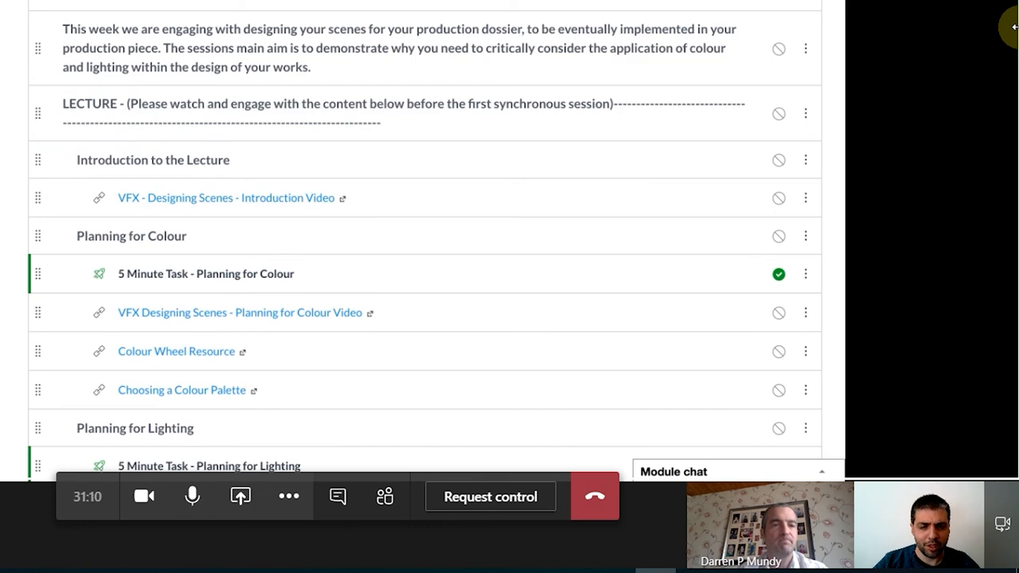
scroll(319, 239, "up", 8)
scroll(318, 239, "up", 8)
scroll(319, 239, "up", 2)
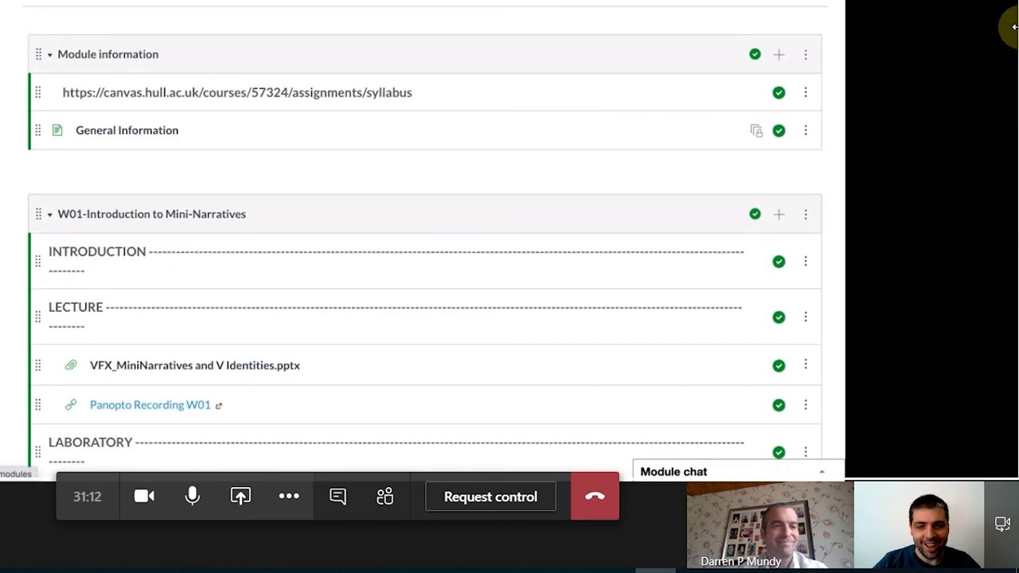
left_click(95, 469)
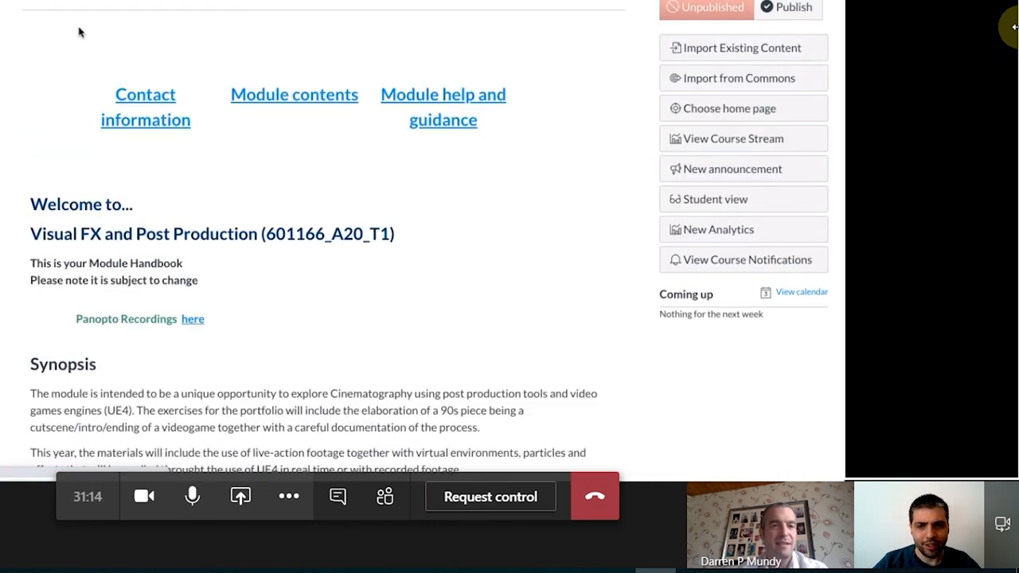